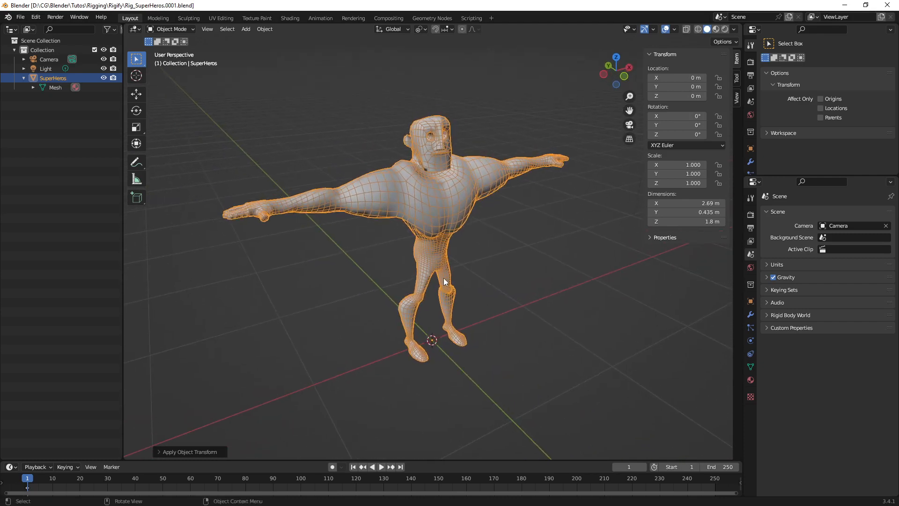
- Search the add-on preferences for "rig" and check that the Rigging: Rigify add-on is enabled
click(37, 18)
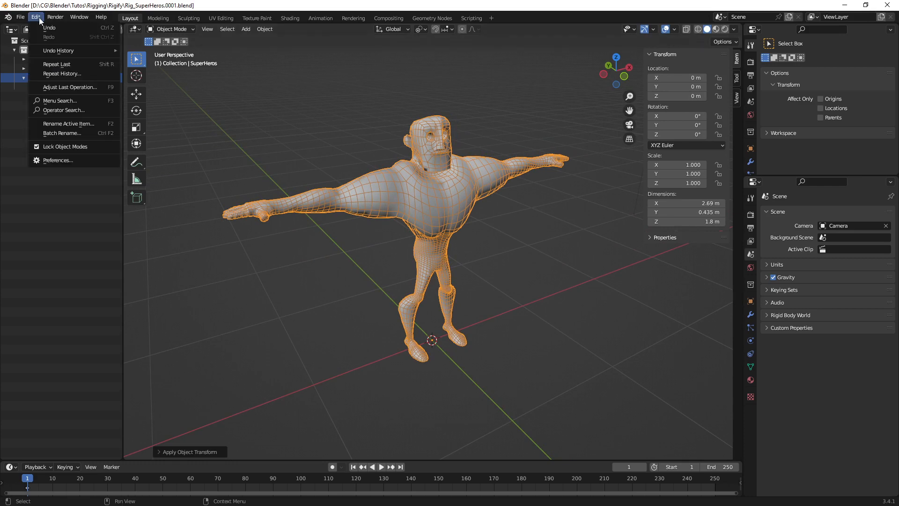
click(61, 160)
drag(150, 34, 373, 75)
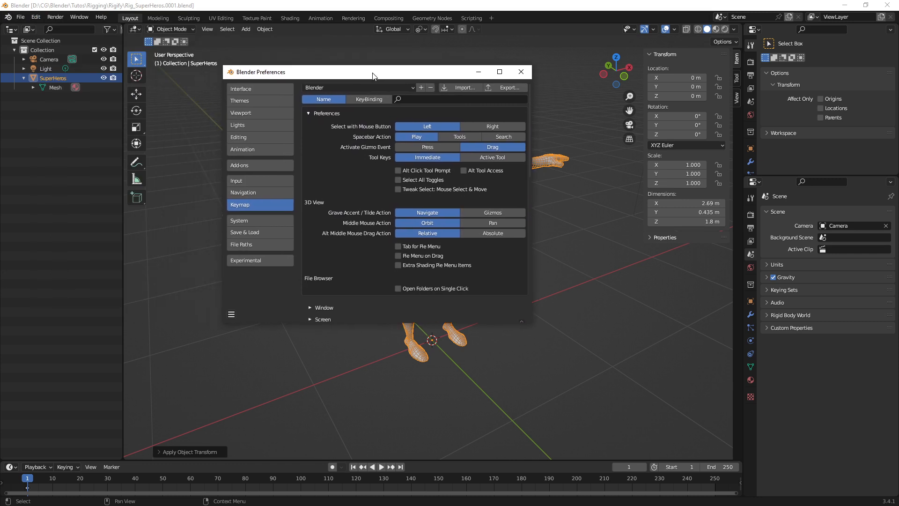
click(245, 165)
drag(262, 72, 282, 68)
click(504, 96)
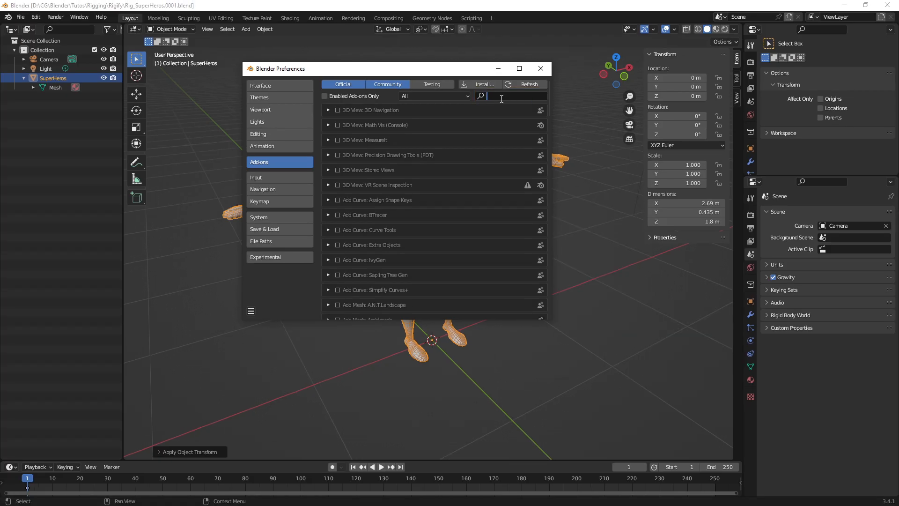
text(rig)
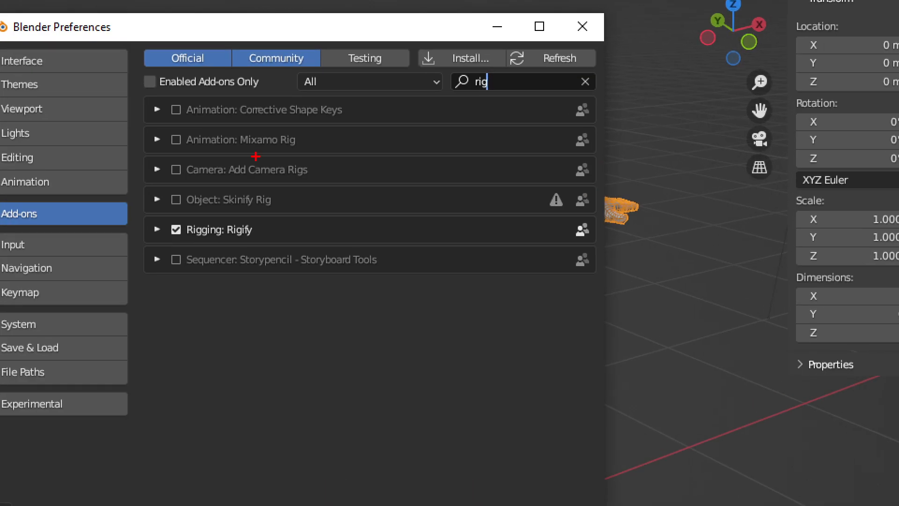
ctrl+drag(150, 84, 600, 296)
mouse_move(382, 416)
mouse_down()
mouse_move(260, 335)
mouse_move(223, 256)
mouse_move(214, 284)
mouse_move(252, 268)
mouse_up()
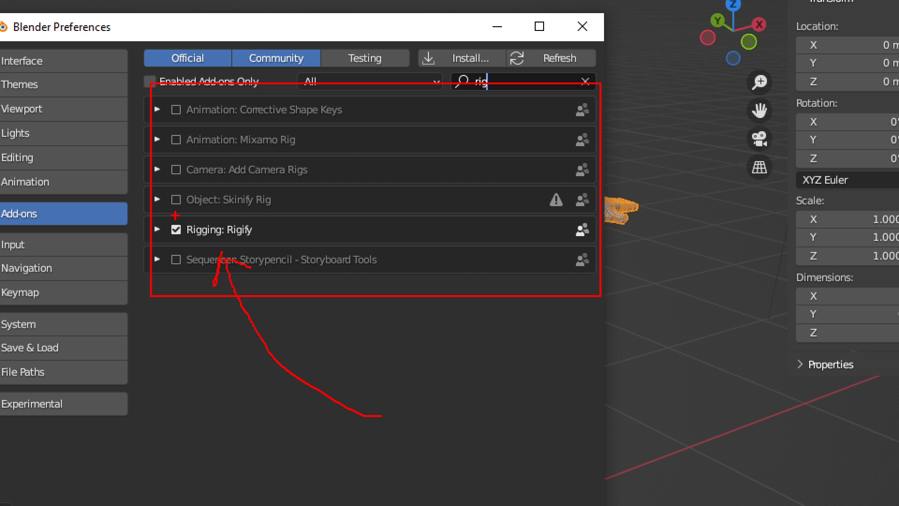
mouse_move(153, 234)
mouse_down()
mouse_move(278, 246)
mouse_move(234, 210)
mouse_move(206, 207)
mouse_up()
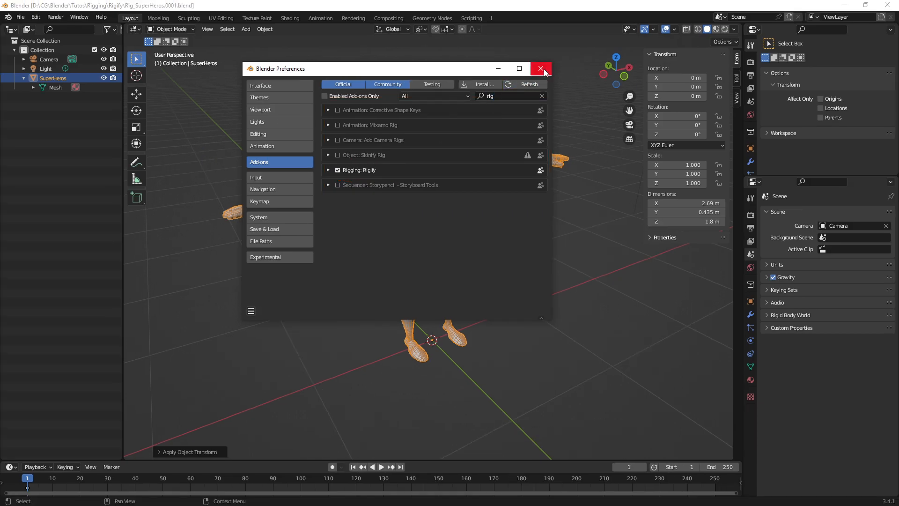
click(541, 69)
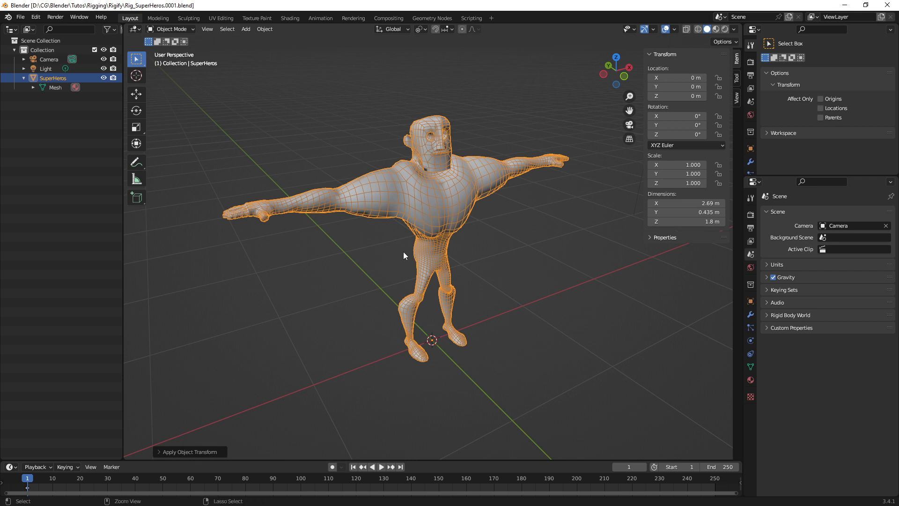
- Add a Human (Meta-Rig) armature to the scene at the SuperHeros character
middle_drag(403, 251, 394, 245)
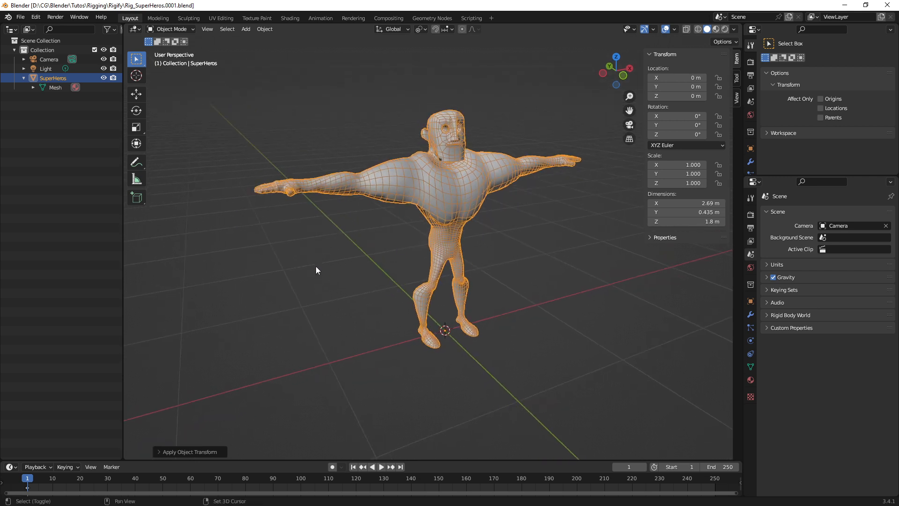
key(shift+a)
mouse_move(316, 267)
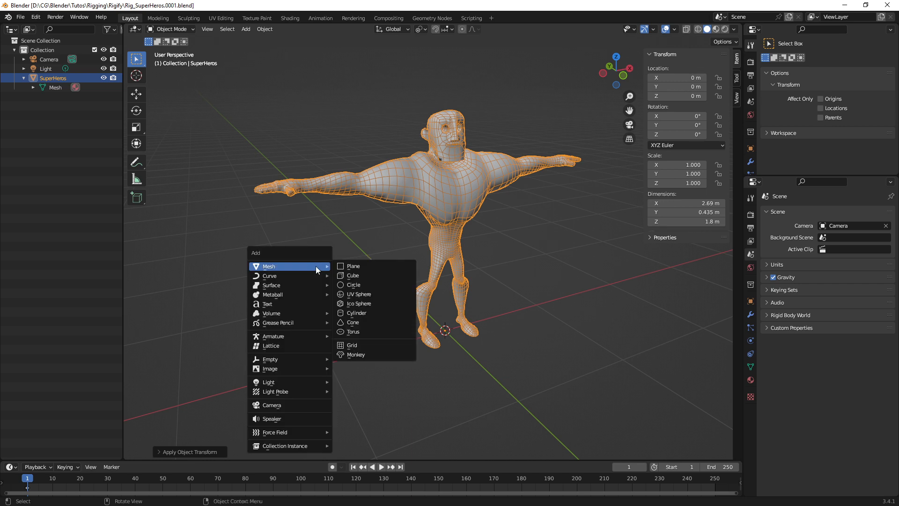
mouse_move(296, 334)
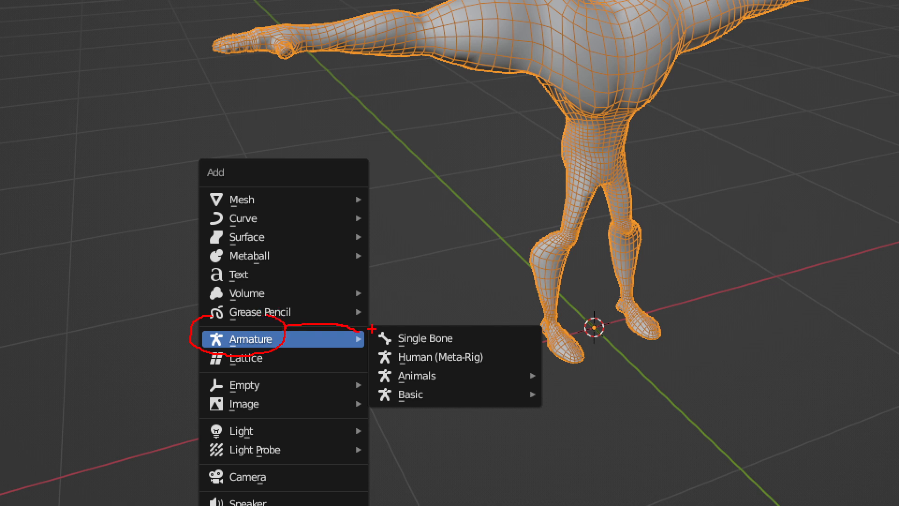
mouse_move(365, 322)
ctrl+mouse_down()
mouse_move(408, 361)
mouse_move(565, 422)
ctrl+mouse_up()
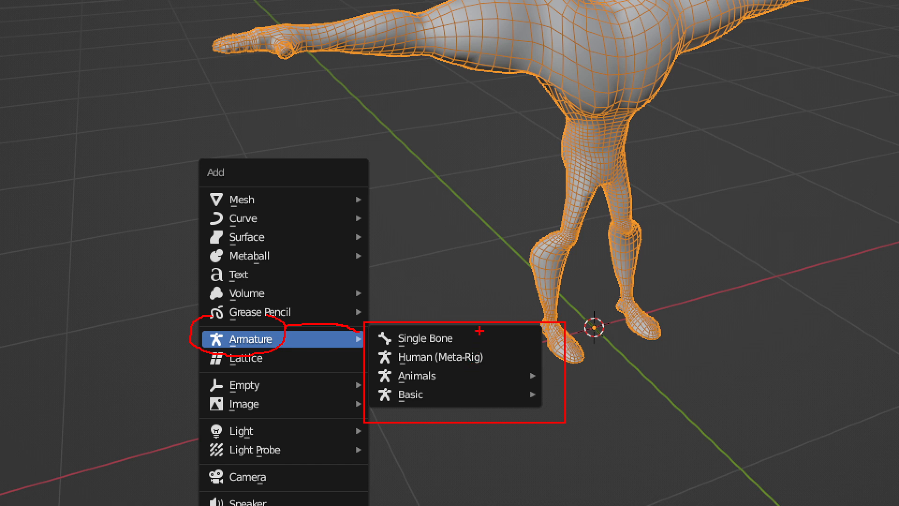
drag(470, 336, 521, 280)
drag(514, 358, 601, 352)
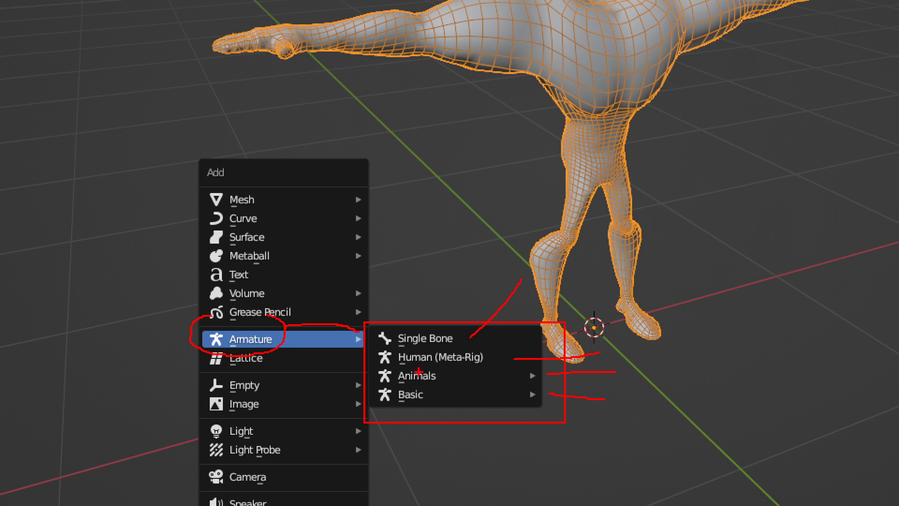
key(Escape)
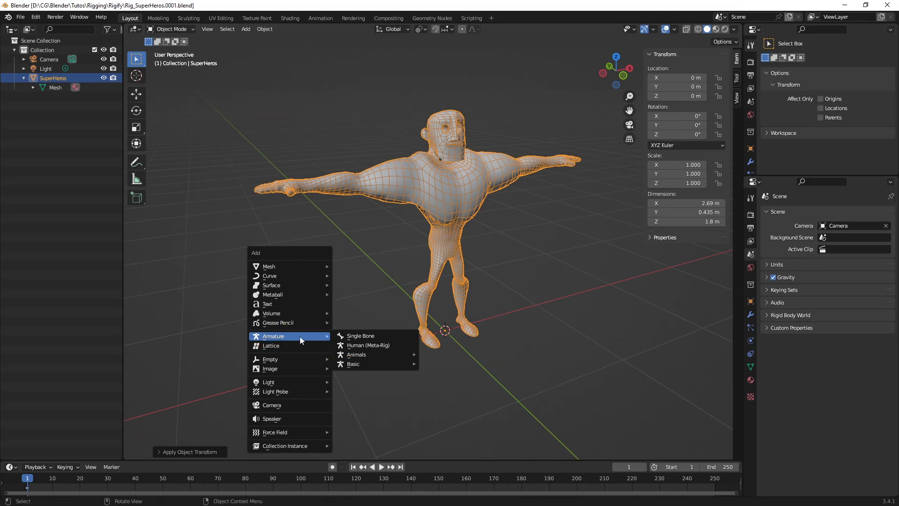
click(362, 345)
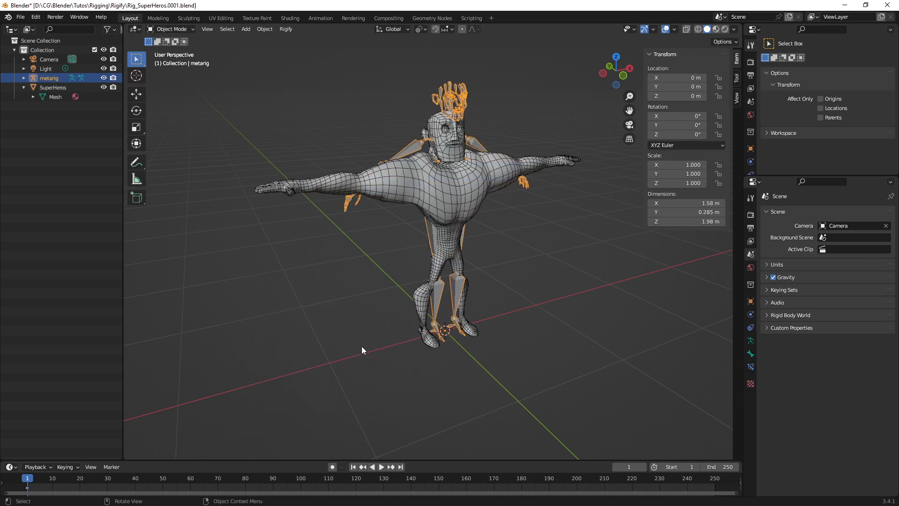
- Inspect the human meta-rig through the mesh with X-ray, then hide the SuperHeros object
middle_drag(434, 284, 461, 239)
key(alt+z)
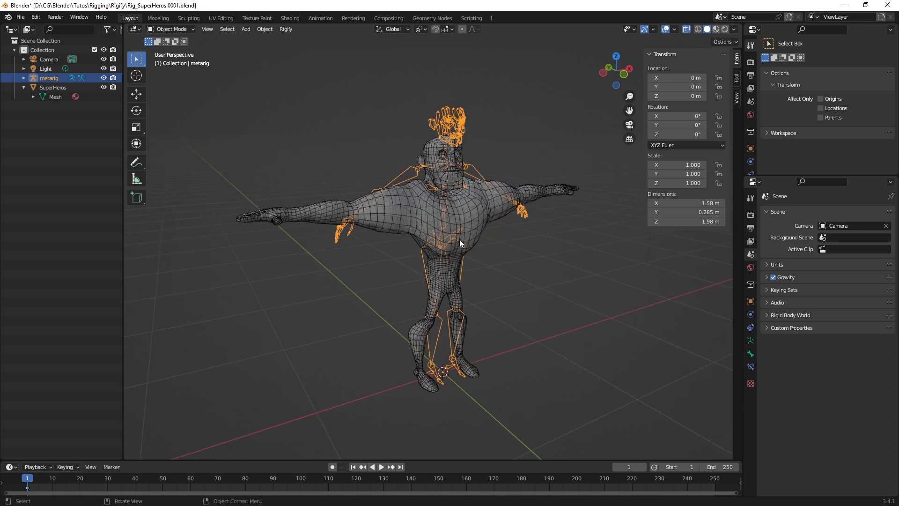
key(alt+z)
middle_drag(459, 239, 402, 211)
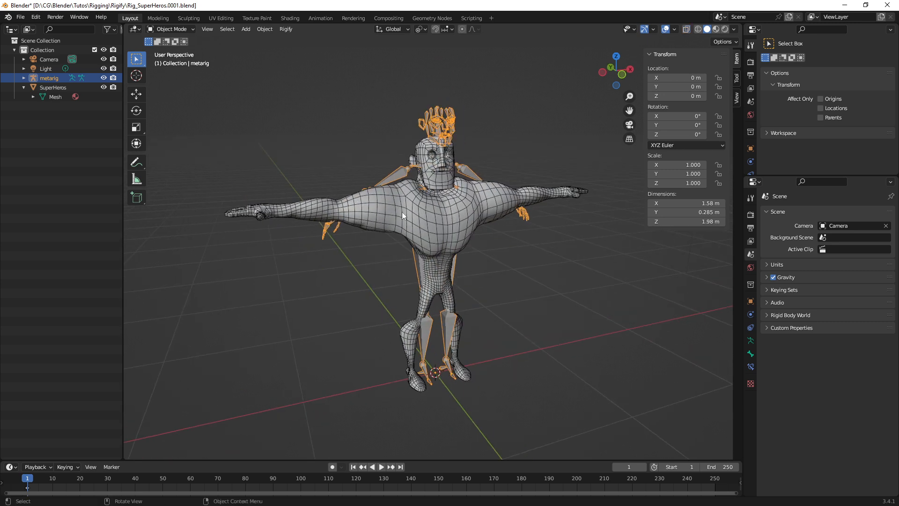
click(103, 87)
middle_drag(435, 241, 445, 271)
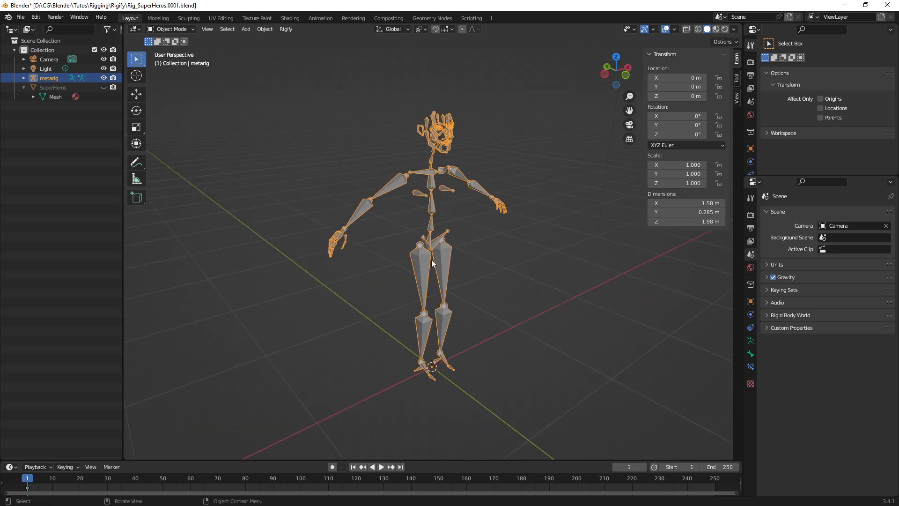
- Replace the human meta-rig with the Bird (Meta-Rig) armature
key(Delete)
key(shift+a)
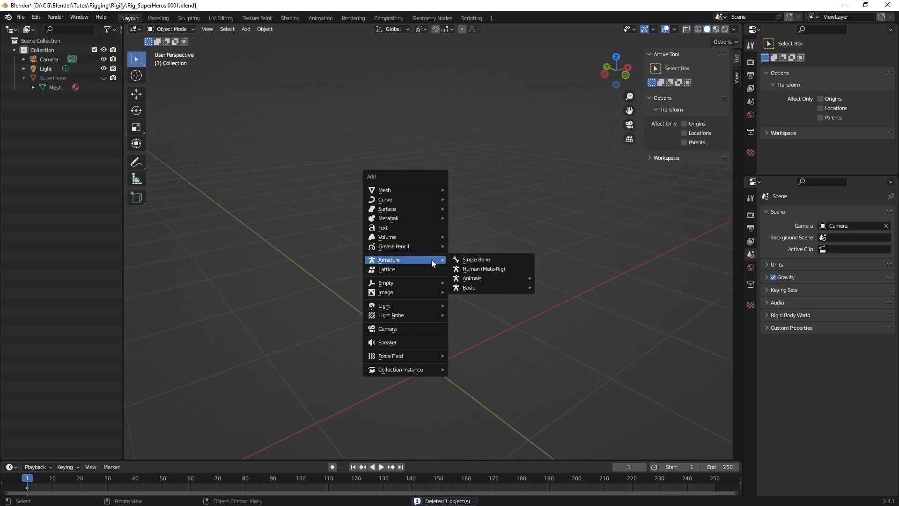
mouse_move(482, 278)
click(561, 288)
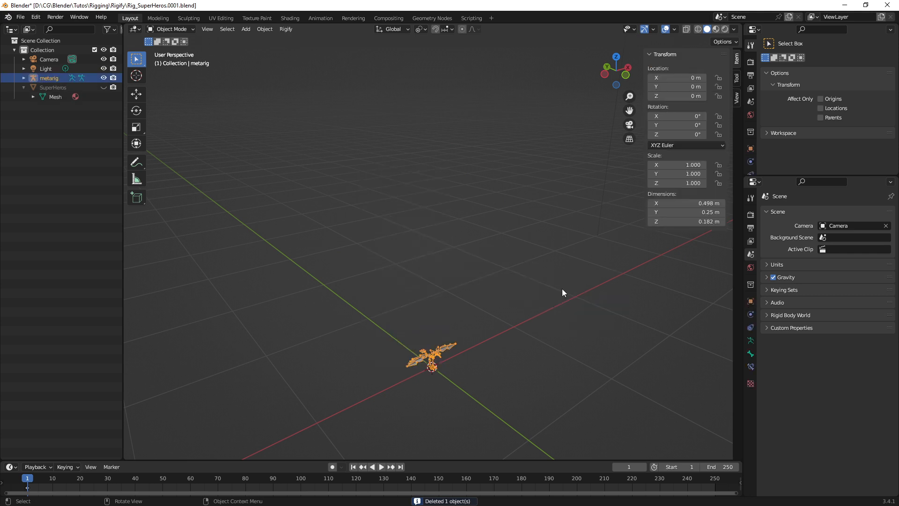
shift+middle_drag(451, 356, 433, 313)
scroll(434, 313, up, 5)
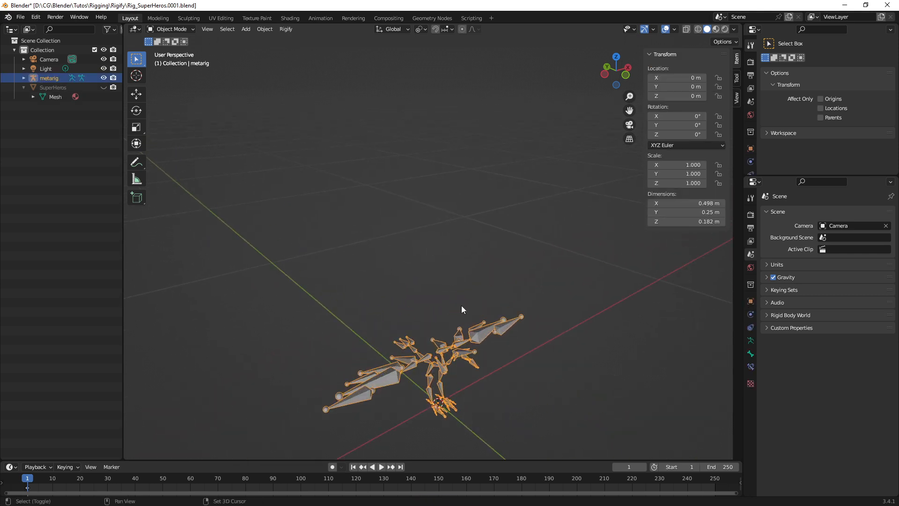
- Delete the bird rig and add the Cat (Meta-Rig) armature in its place
key(Delete)
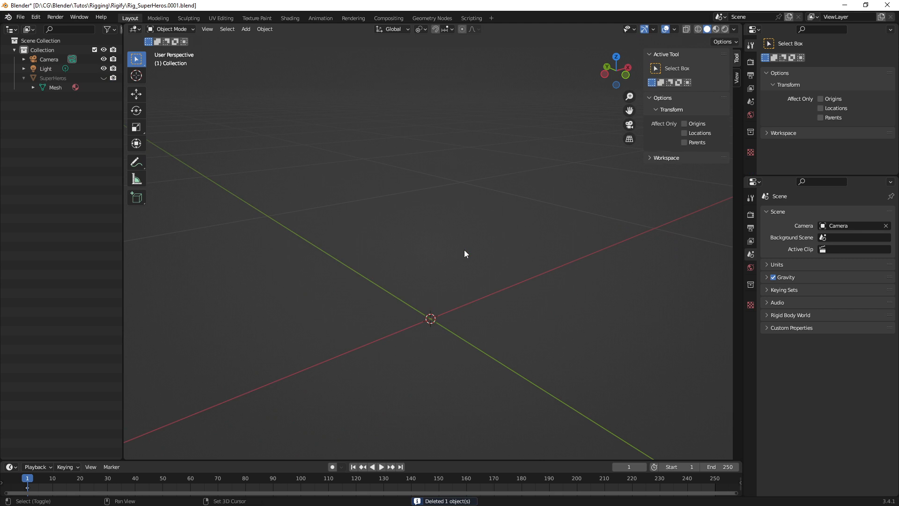
key(shift+a)
mouse_move(464, 251)
mouse_move(520, 267)
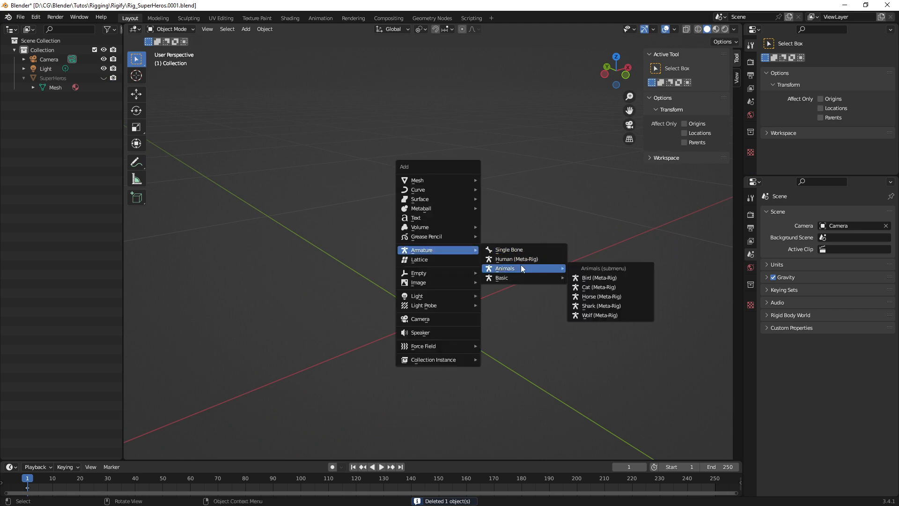
click(609, 289)
middle_drag(515, 282, 434, 280)
- Delete the cat rig and add the Horse (Meta-Rig) armature in its place
key(Delete)
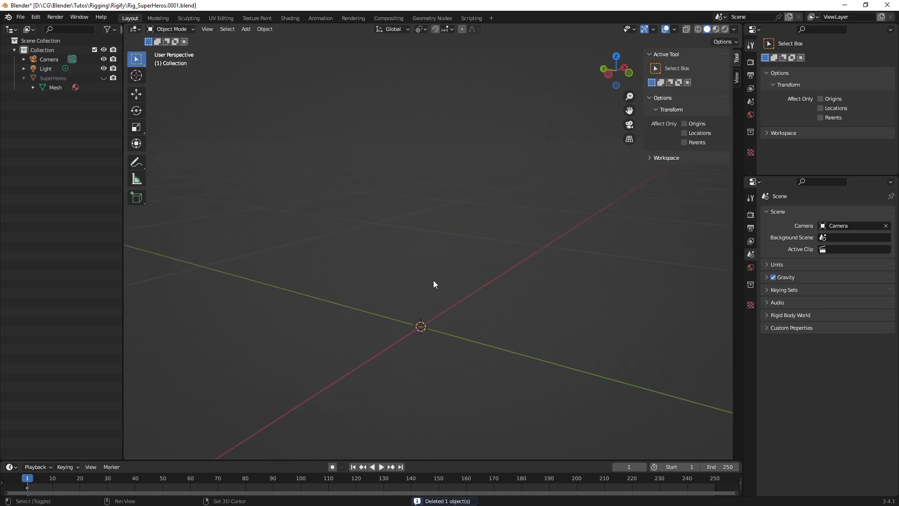
key(shift+a)
mouse_move(434, 280)
mouse_move(493, 301)
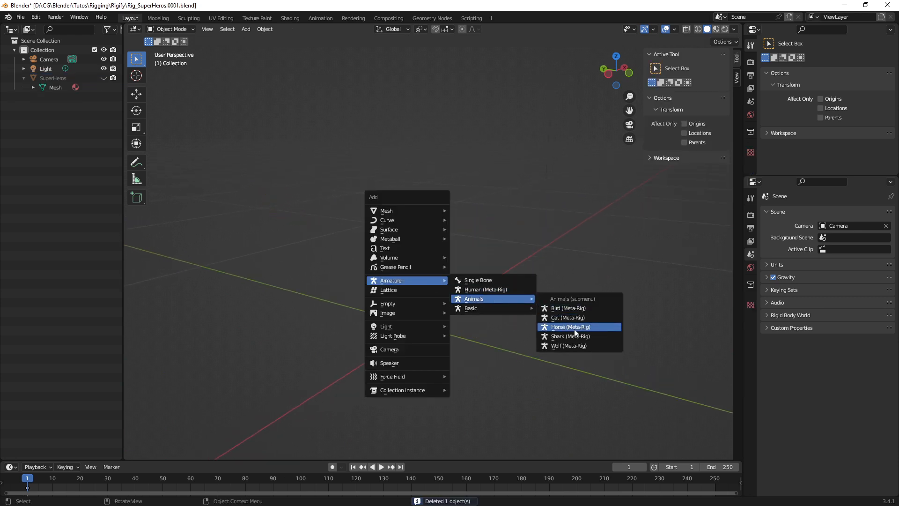
click(571, 327)
scroll(428, 302, down, 3)
middle_drag(428, 299, 383, 260)
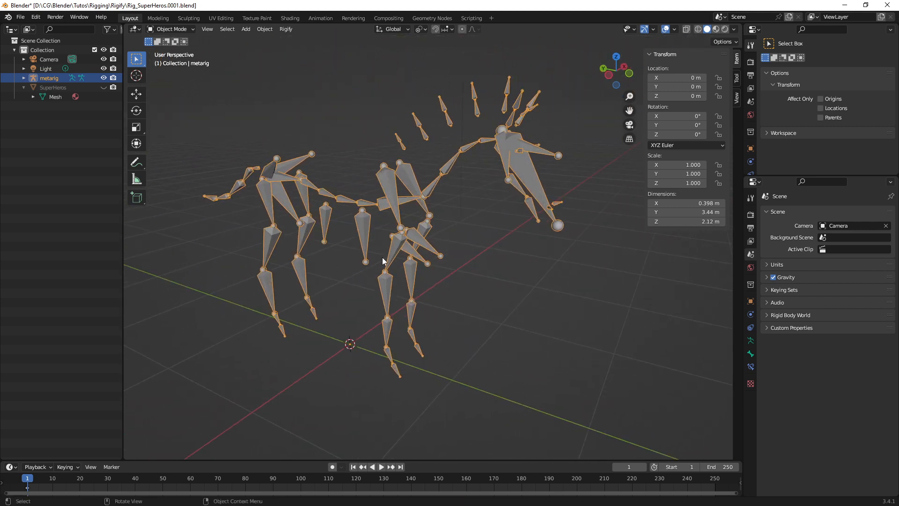
- Replace the horse rig with a Human (Meta-Rig) armature and unhide the SuperHeros mesh
key(Delete)
key(shift+a)
mouse_move(382, 257)
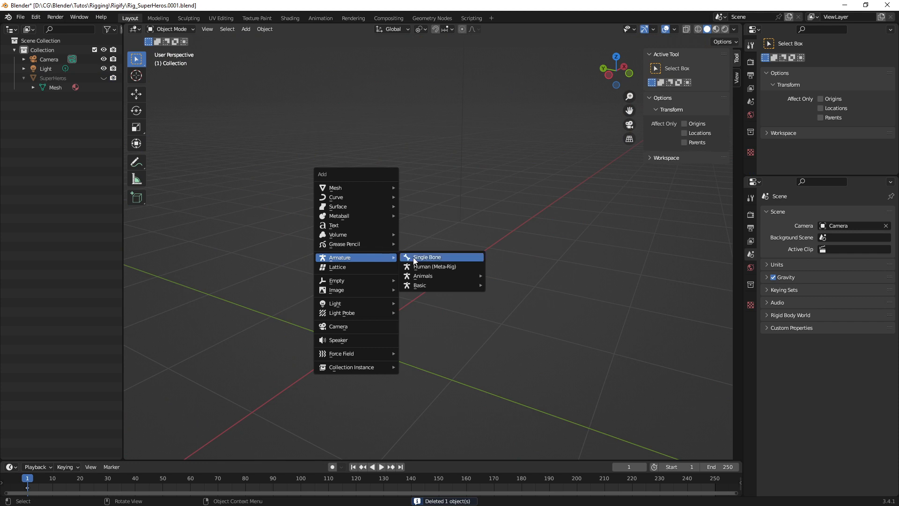
click(430, 267)
middle_drag(363, 240, 425, 217)
scroll(429, 251, up, 1)
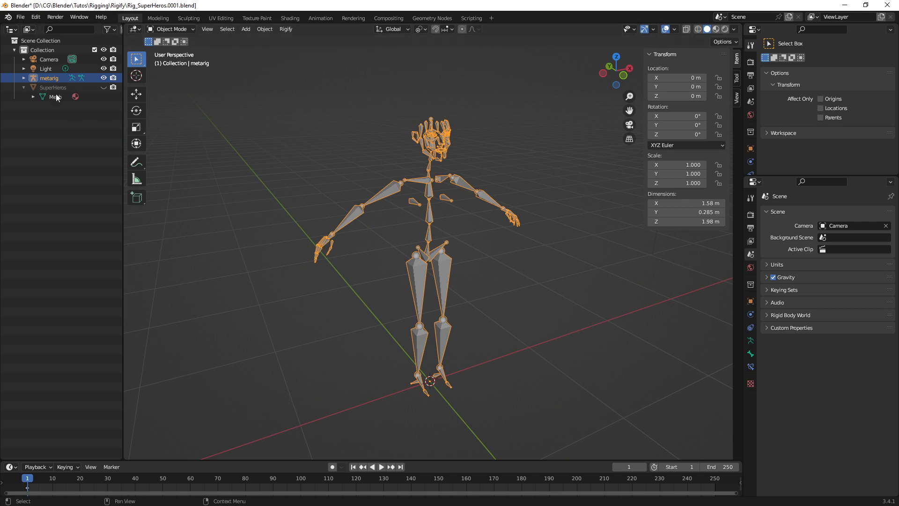
click(103, 87)
mouse_move(392, 242)
middle_down()
mouse_move(378, 233)
mouse_move(429, 226)
mouse_move(377, 226)
mouse_move(404, 230)
middle_up()
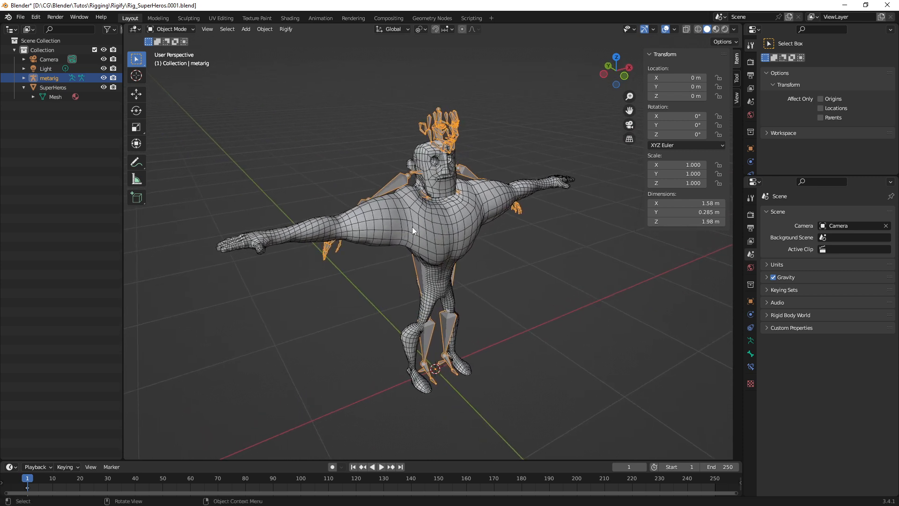
- Recheck in the add-on preferences that Rigging: Rigify is enabled
click(36, 17)
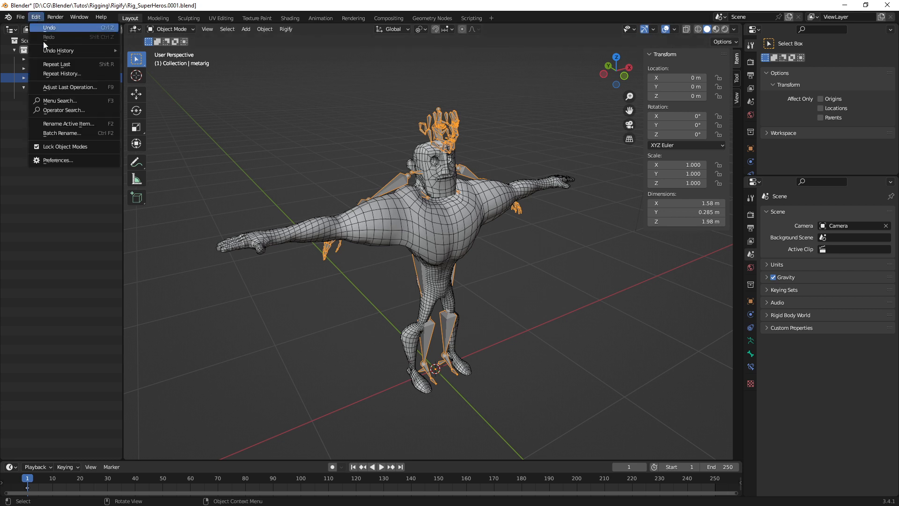
click(74, 160)
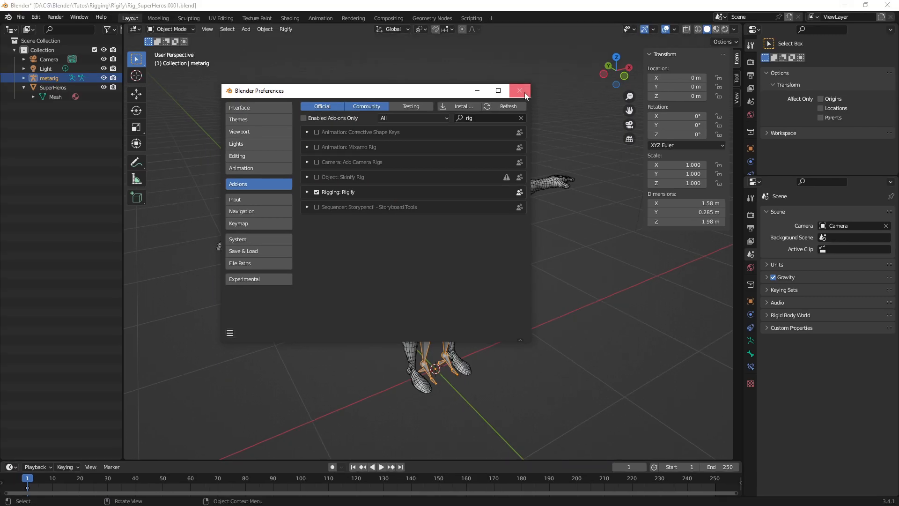
click(520, 92)
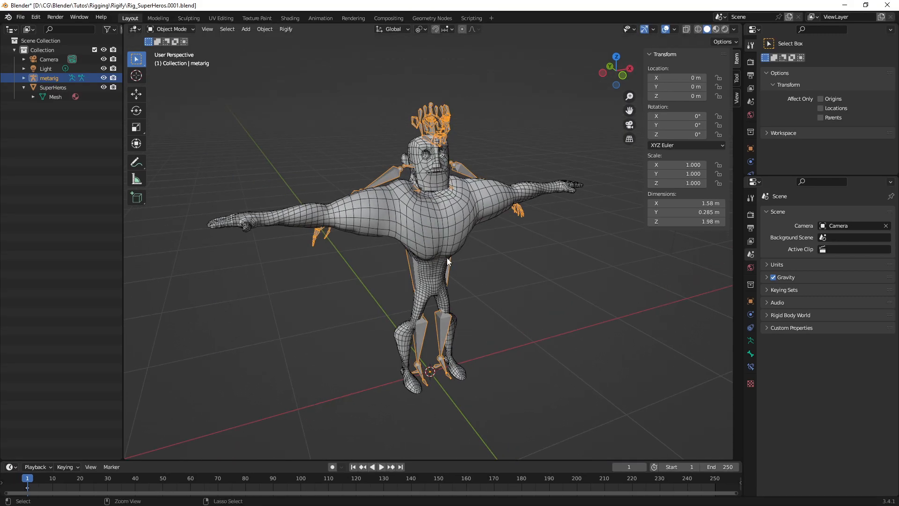
- Review the Human (Meta-Rig) entry among the armature types that can be added, without adding another rig
ctrl+middle_drag(447, 257, 475, 211)
ctrl+middle_drag(386, 235, 373, 268)
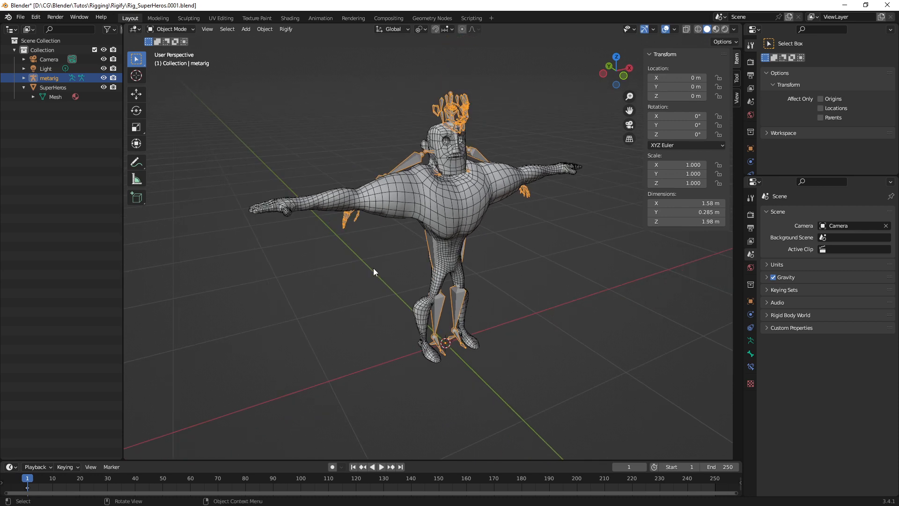
key(shift+a)
mouse_move(372, 266)
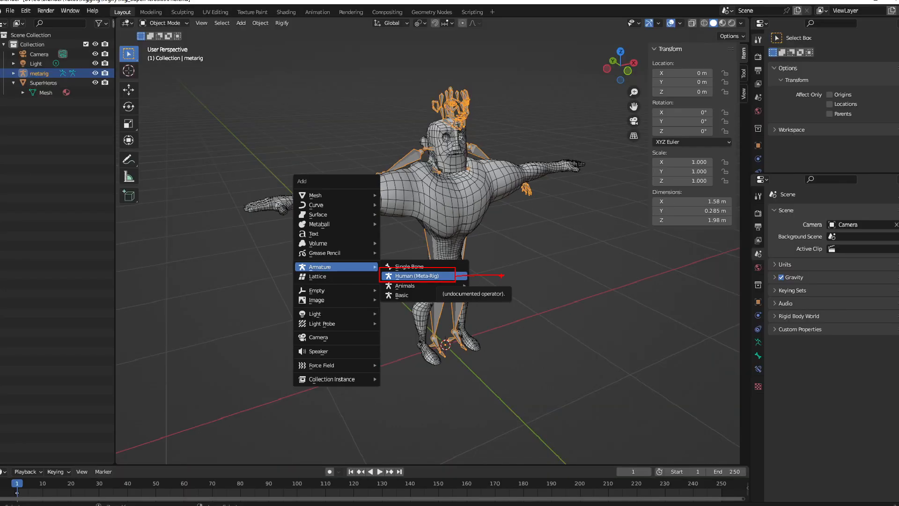
click(368, 116)
mouse_move(364, 187)
middle_down()
mouse_move(370, 197)
mouse_move(327, 232)
middle_up()
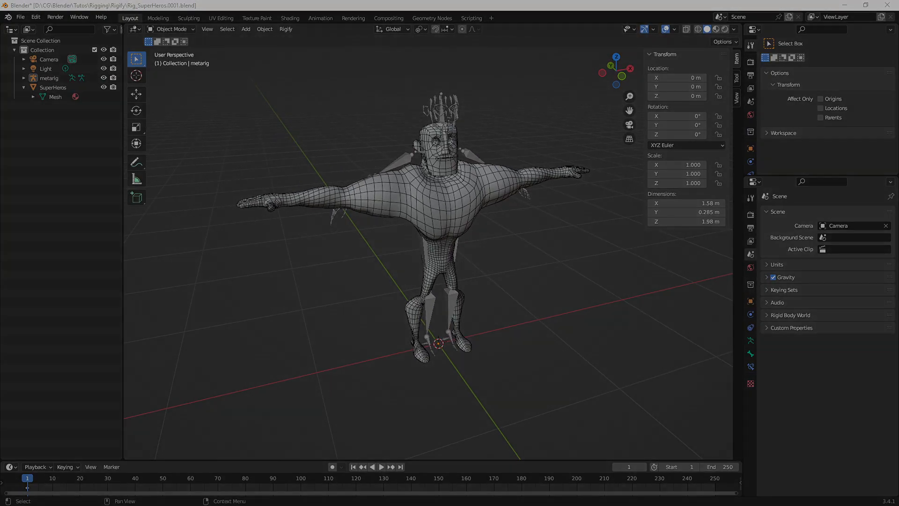